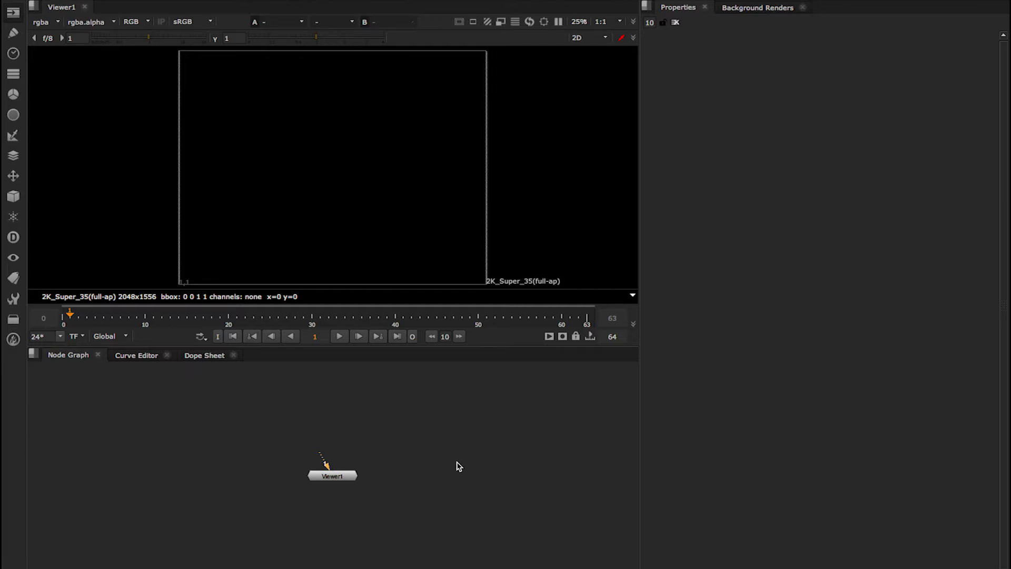
pyautogui.moveTo(452, 495)
pyautogui.keyDown('alt'); pyautogui.mouseDown()
pyautogui.moveTo(429, 463)
pyautogui.moveTo(420, 542)
pyautogui.moveTo(440, 494)
pyautogui.mouseUp(); pyautogui.keyUp('alt')
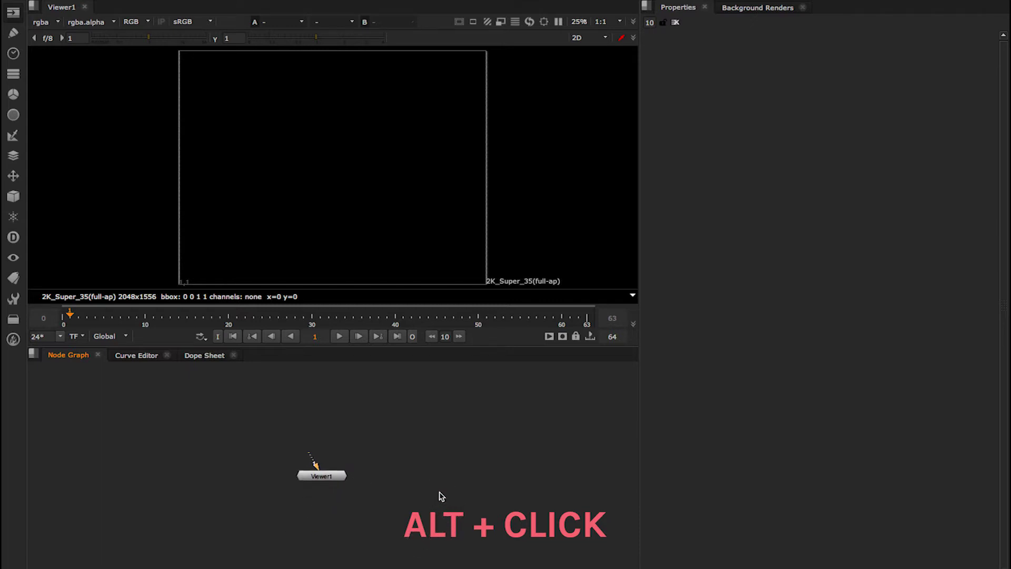
pyautogui.keyDown('alt'); pyautogui.moveTo(442, 497); pyautogui.dragTo(442, 497, button='middle'); pyautogui.keyUp('alt')
pyautogui.press('f')
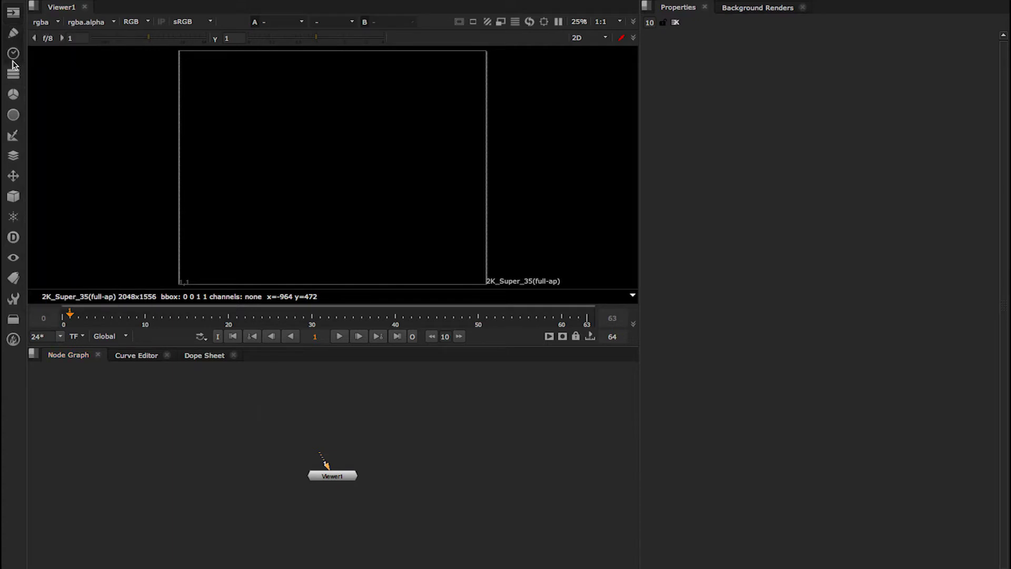
pyautogui.moveTo(13, 93)
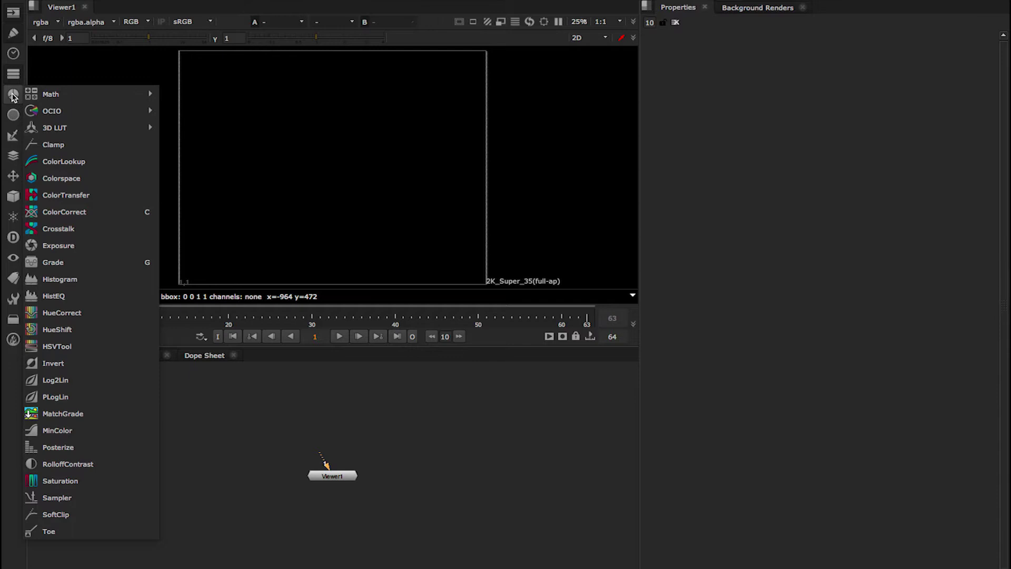
# Add a Read node that loads the sequence Background_businesscards_#####.tif 0-63 and place it above Viewer1
pyautogui.press('Tab')
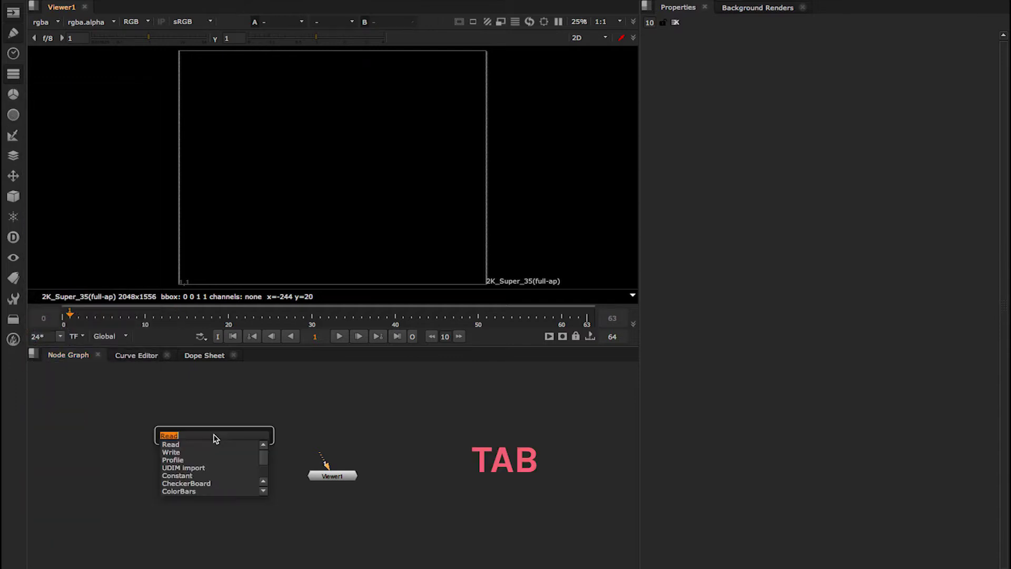
pyautogui.press('BackSpace')
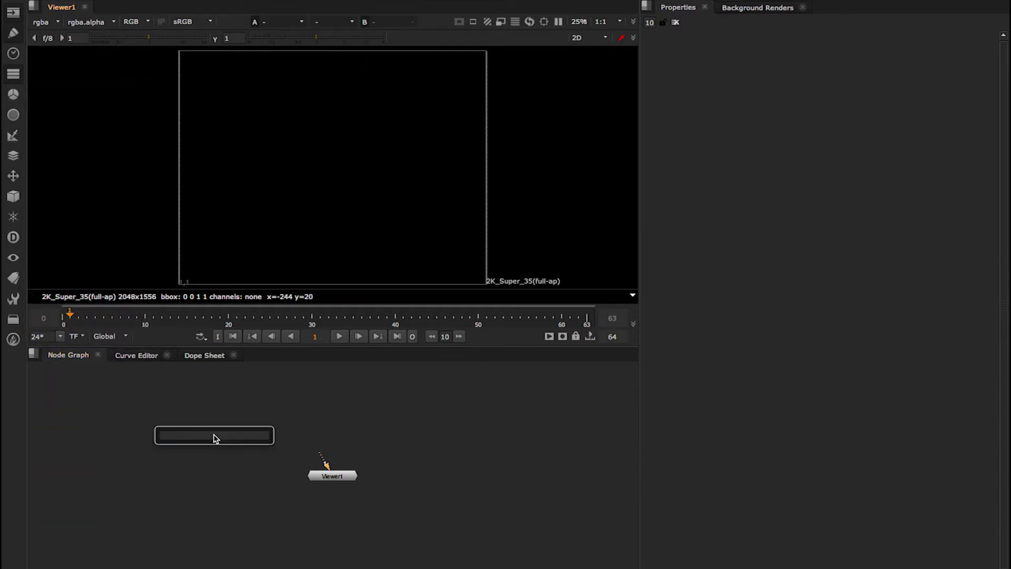
pyautogui.write('gra')
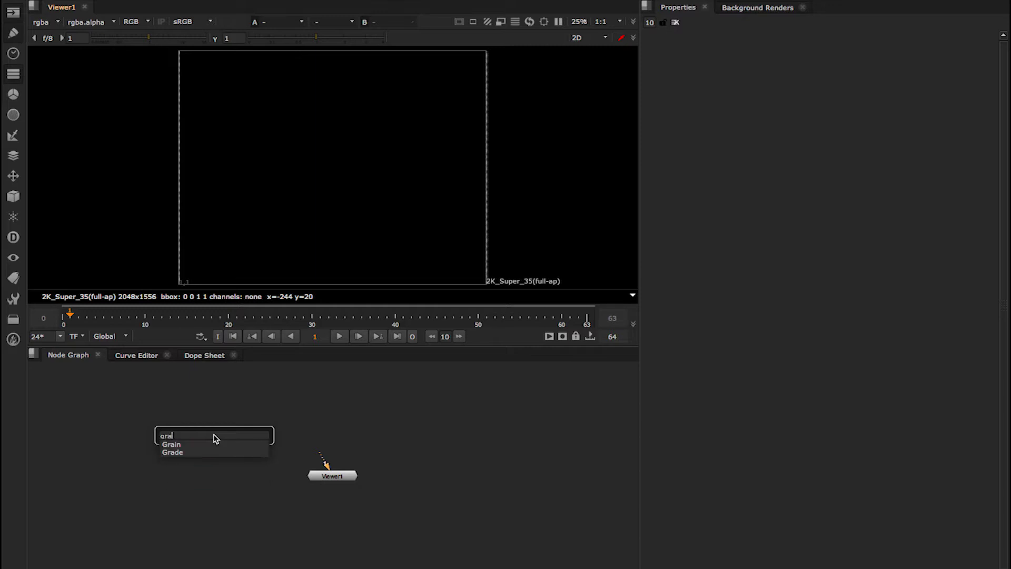
pyautogui.press('BackSpace')
pyautogui.press('BackSpace')
pyautogui.press('BackSpace')
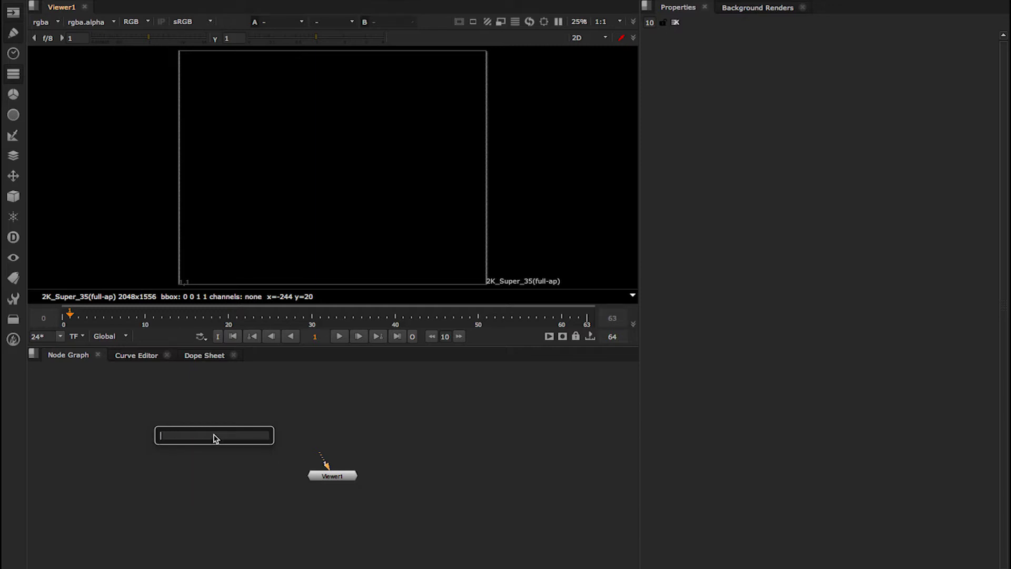
pyautogui.write('rea')
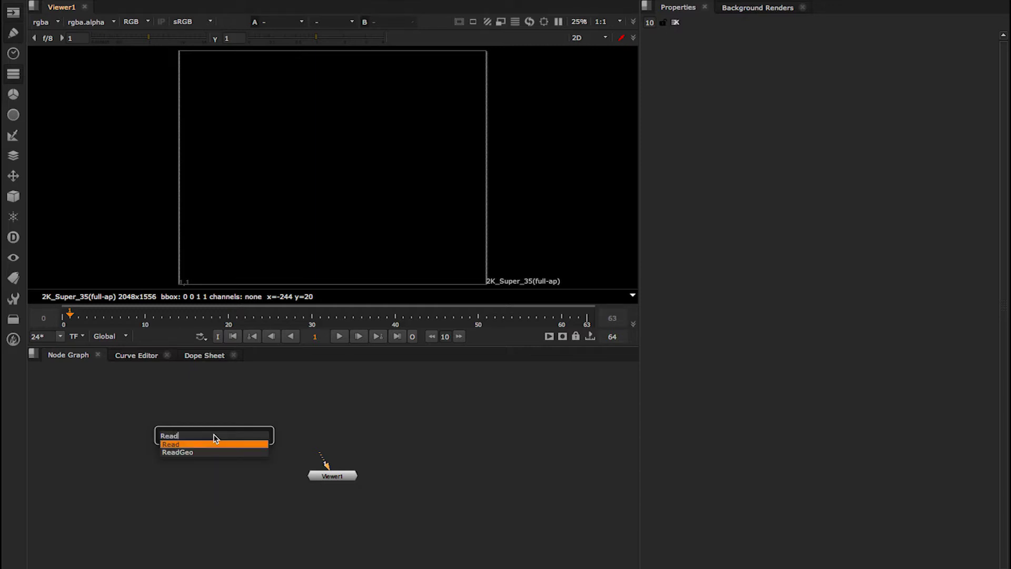
pyautogui.press('Return')
pyautogui.click(364, 227)
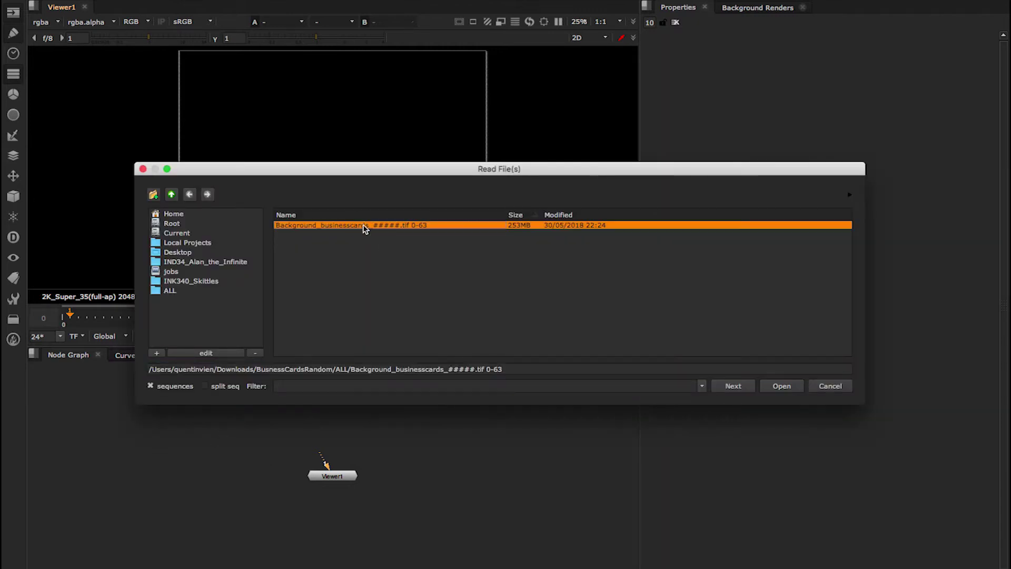
pyautogui.click(782, 386)
pyautogui.moveTo(223, 425); pyautogui.dragTo(339, 391)
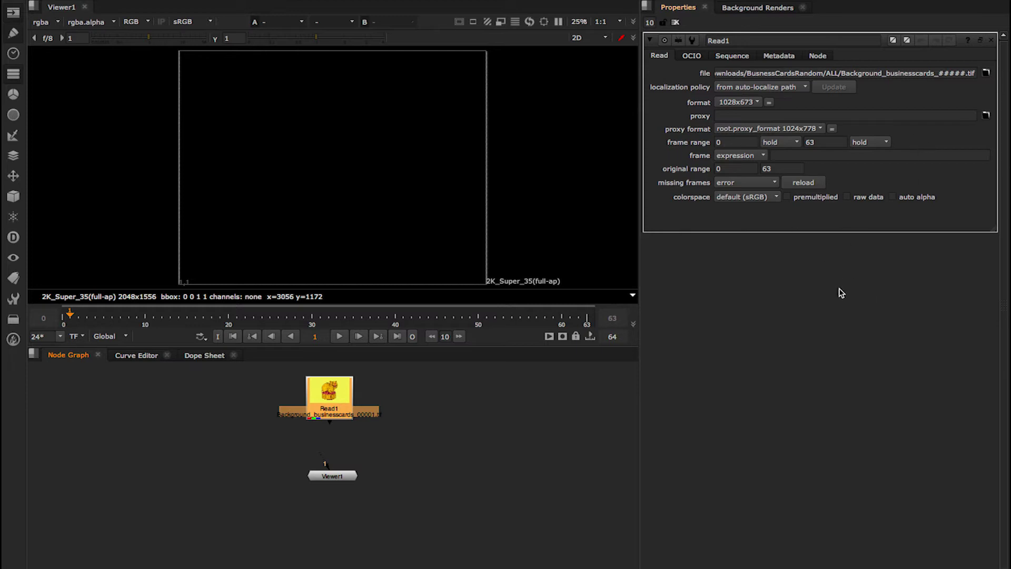
# Add a Write node after Read1 and place it just below
pyautogui.click(343, 401)
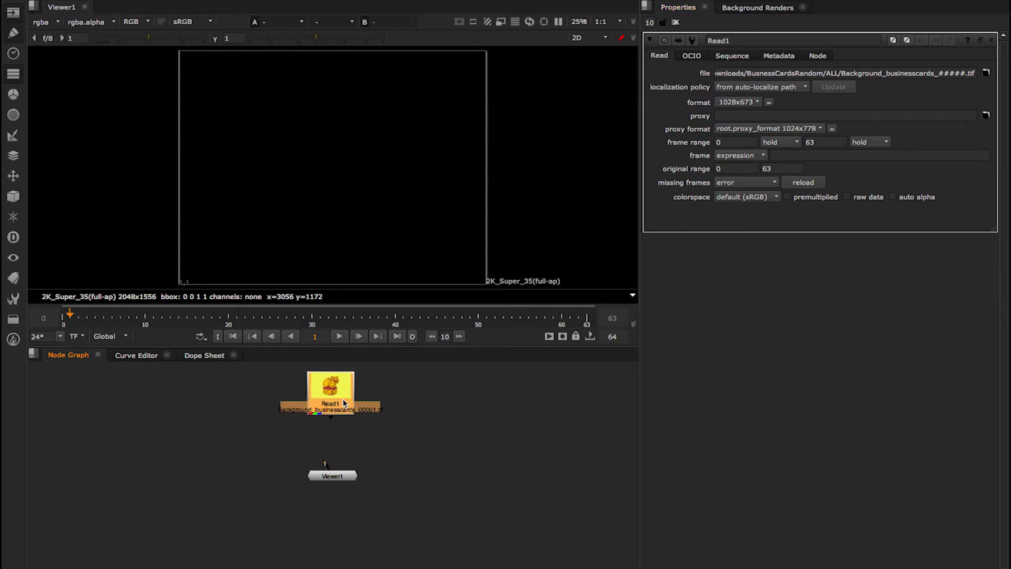
pyautogui.press('w')
pyautogui.moveTo(343, 419); pyautogui.dragTo(348, 434)
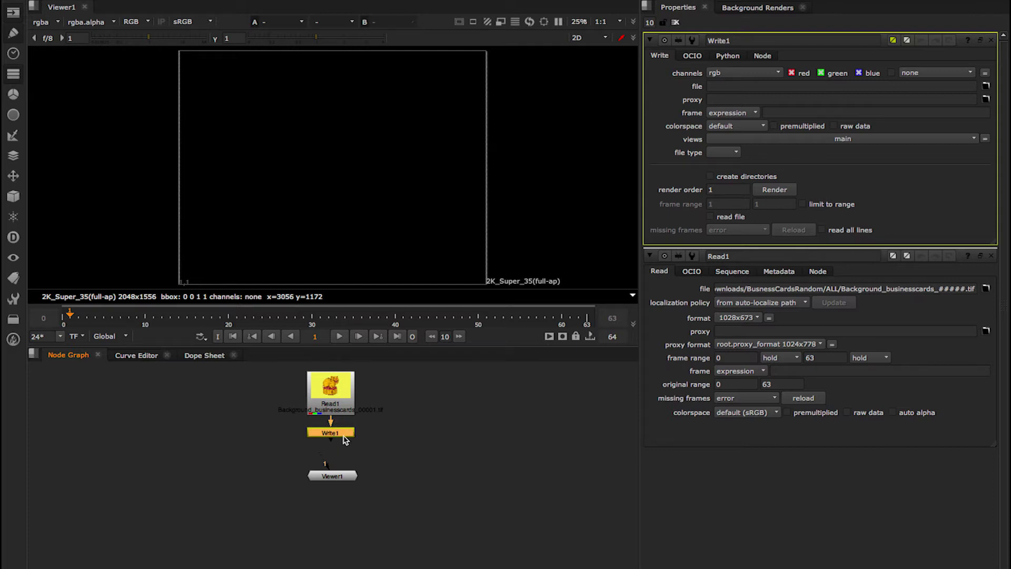
# Find Write in the node search, add a second Write node below the first, and delete Write1
pyautogui.press('Tab')
pyautogui.write('wr')
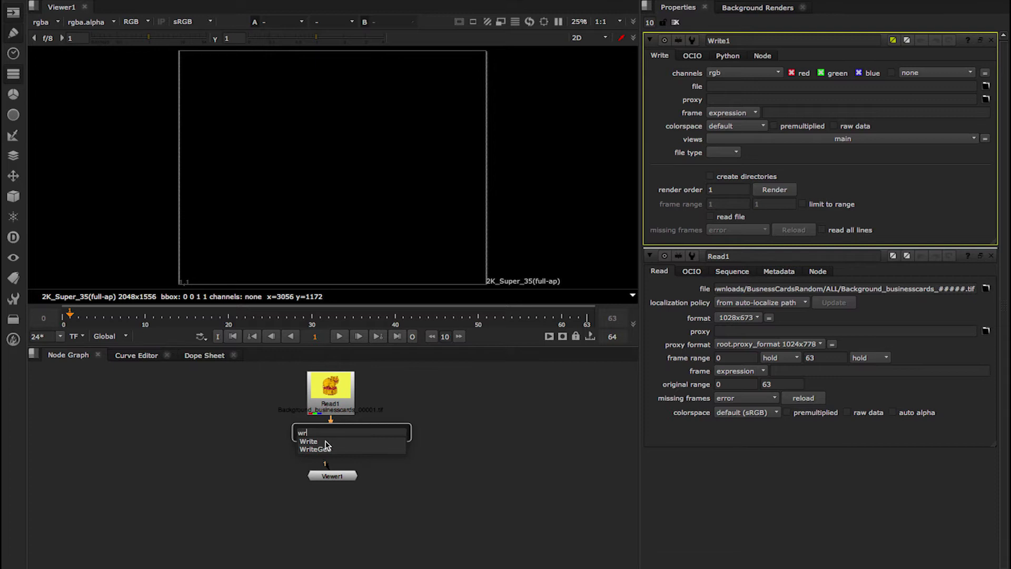
pyautogui.click(315, 444)
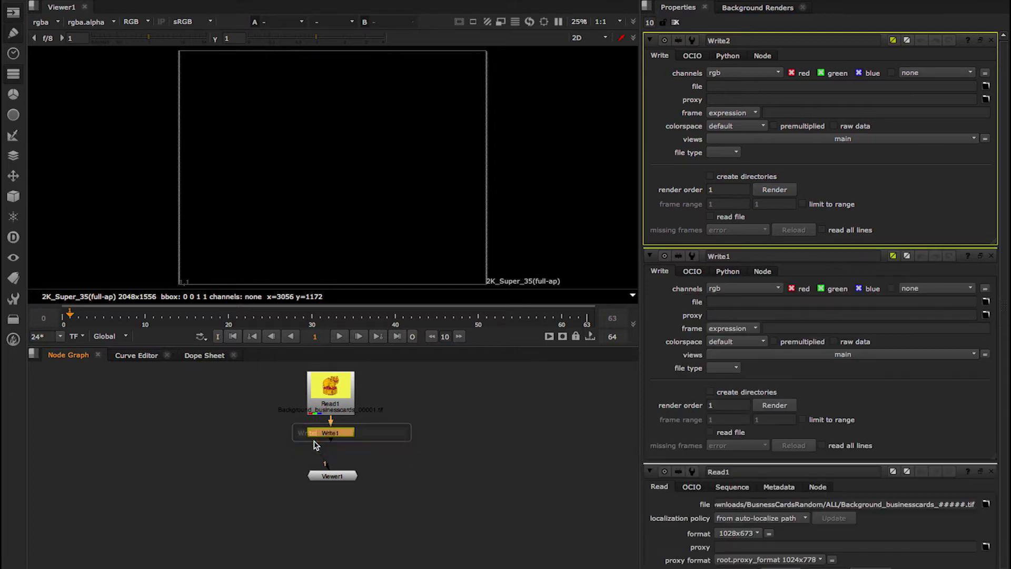
pyautogui.click(346, 436)
pyautogui.press('Delete')
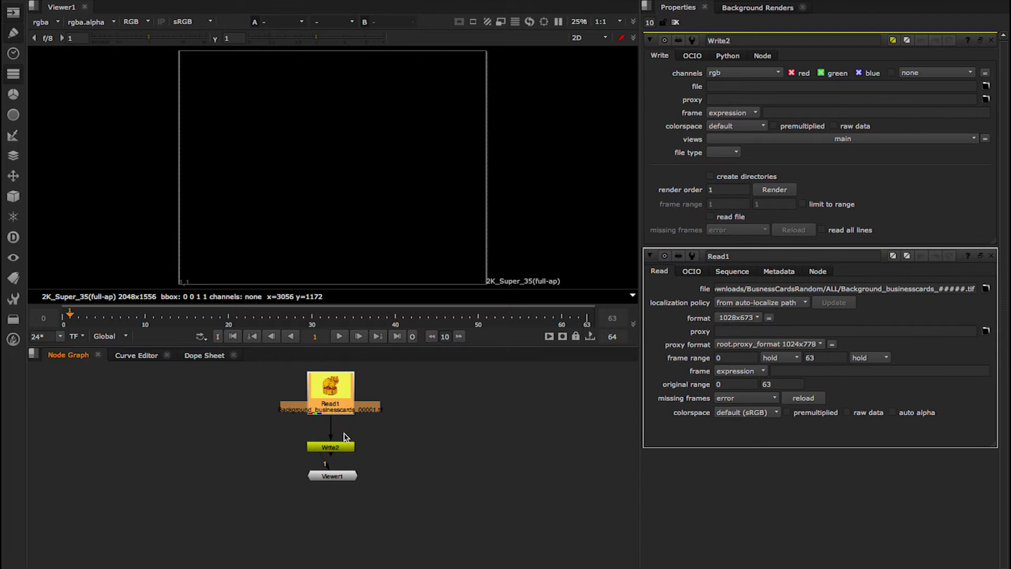
# Move Viewer1 further down and connect its input 1 to the Write2 node
pyautogui.click(346, 448)
pyautogui.moveTo(341, 477); pyautogui.dragTo(342, 494)
pyautogui.click(337, 449)
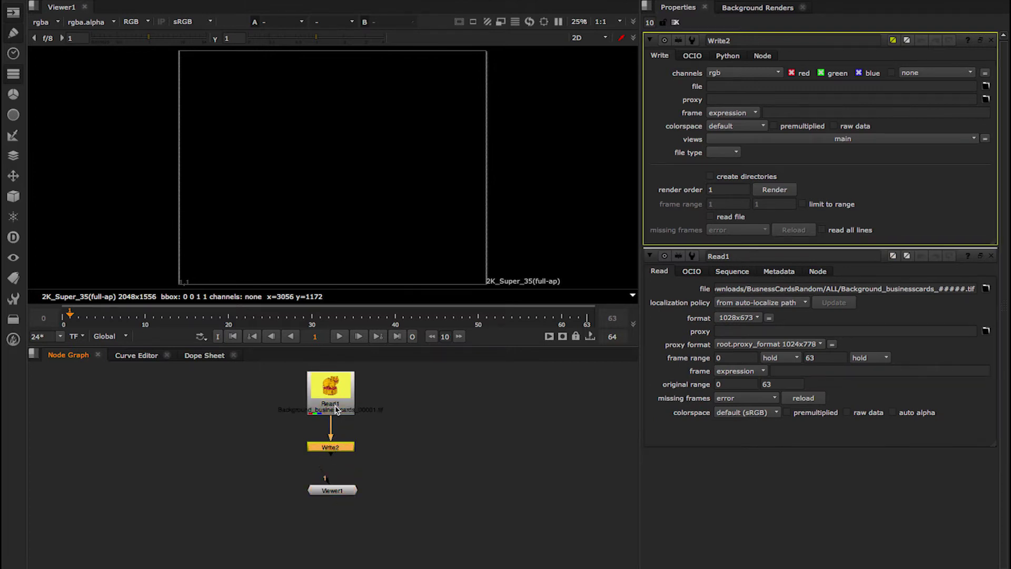
pyautogui.moveTo(322, 471)
pyautogui.mouseDown()
pyautogui.moveTo(309, 467)
pyautogui.moveTo(314, 473)
pyautogui.moveTo(329, 452)
pyautogui.moveTo(332, 467)
pyautogui.mouseUp()
pyautogui.press('1')
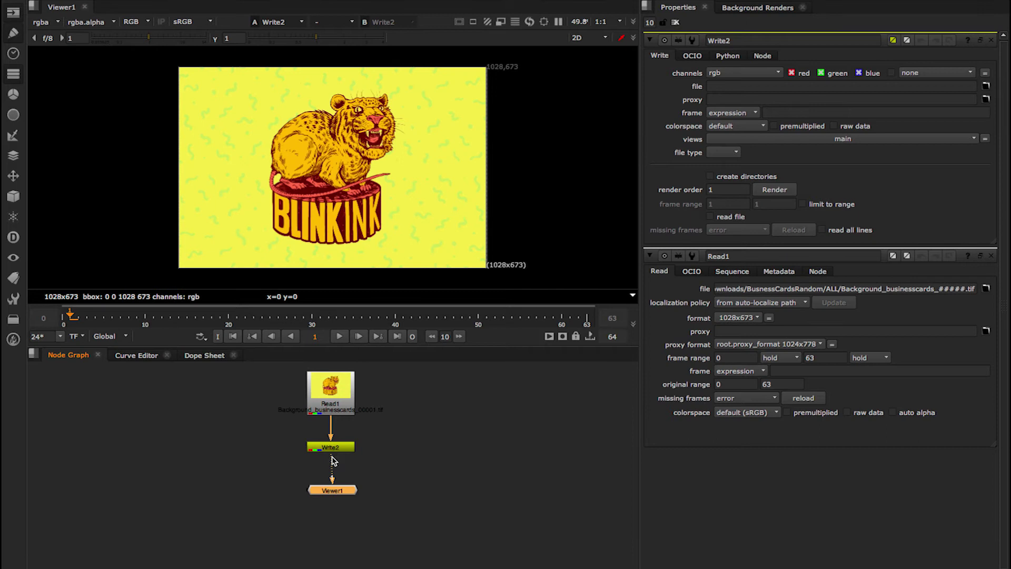
# Connect a second Viewer1 input so Read1 and Write2 both feed it, and move Write2 out of line with Read1
pyautogui.moveTo(334, 463); pyautogui.dragTo(340, 410)
pyautogui.click(340, 447)
pyautogui.moveTo(341, 448); pyautogui.dragTo(328, 489)
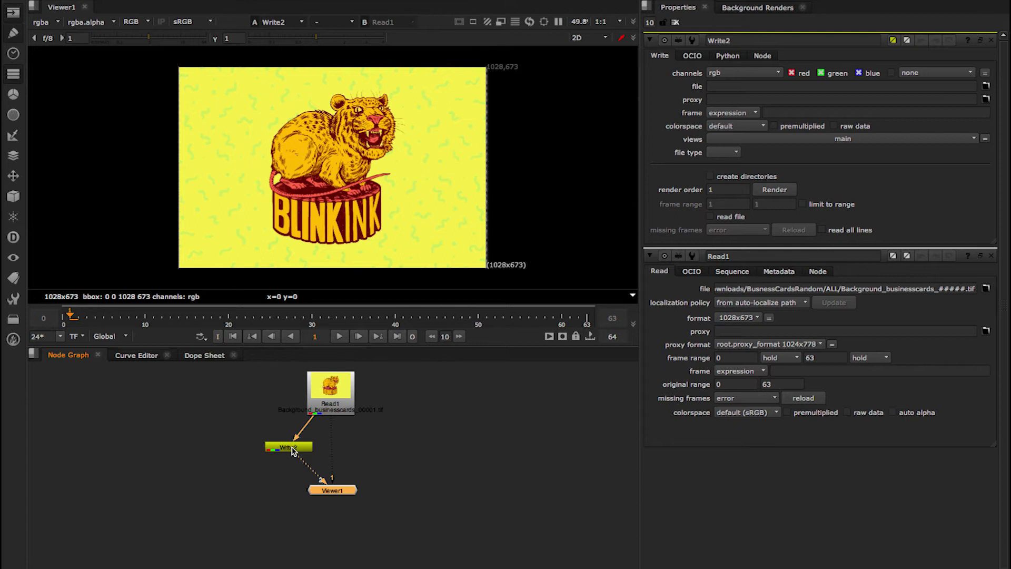
pyautogui.moveTo(328, 413); pyautogui.dragTo(329, 409)
# Compare Read1 on viewer input 1 with Write2 on viewer input 2
pyautogui.press('1')
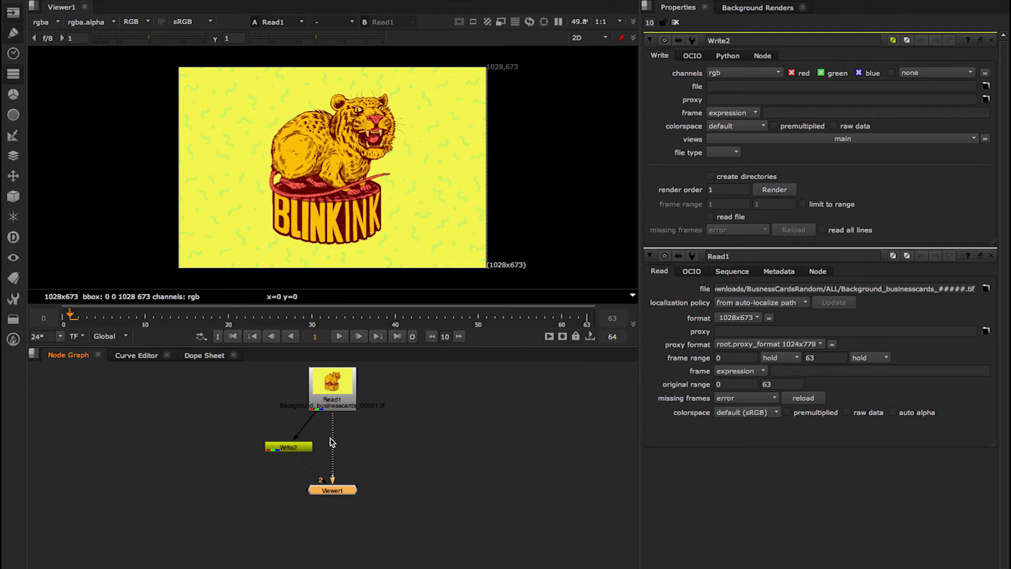
pyautogui.click(296, 450)
pyautogui.press('2')
pyautogui.click(335, 404)
pyautogui.press('1')
# Realign Write2 between Read1 and Viewer1, feed it to viewer input 1, and select Write2
pyautogui.moveTo(336, 432); pyautogui.dragTo(347, 451)
pyautogui.press('1')
pyautogui.click(351, 448)
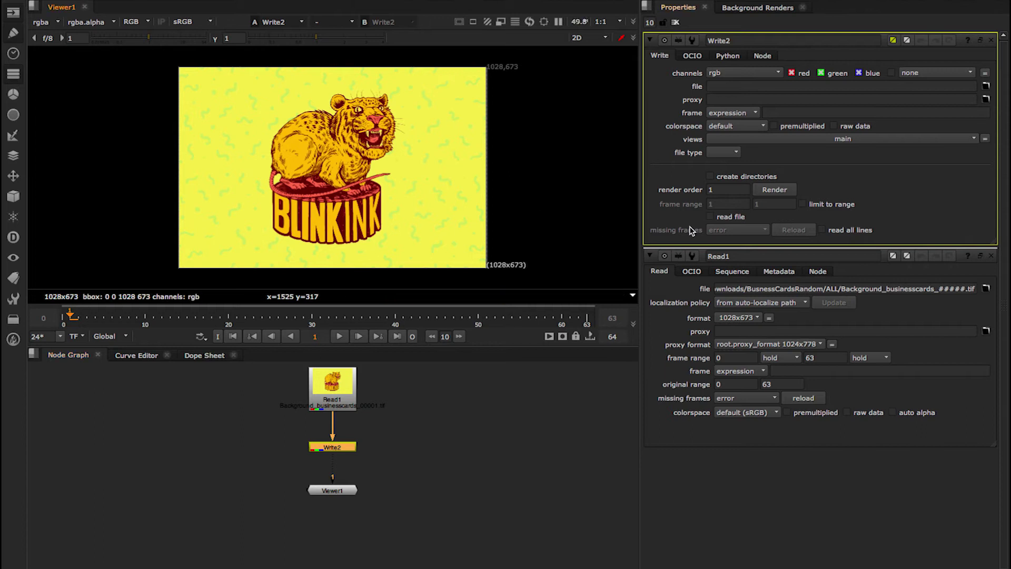
# Set Write2's output file to Background_businesscards_Grade_#####.tif in the ALL folder, based on the source sequence's name
pyautogui.click(987, 85)
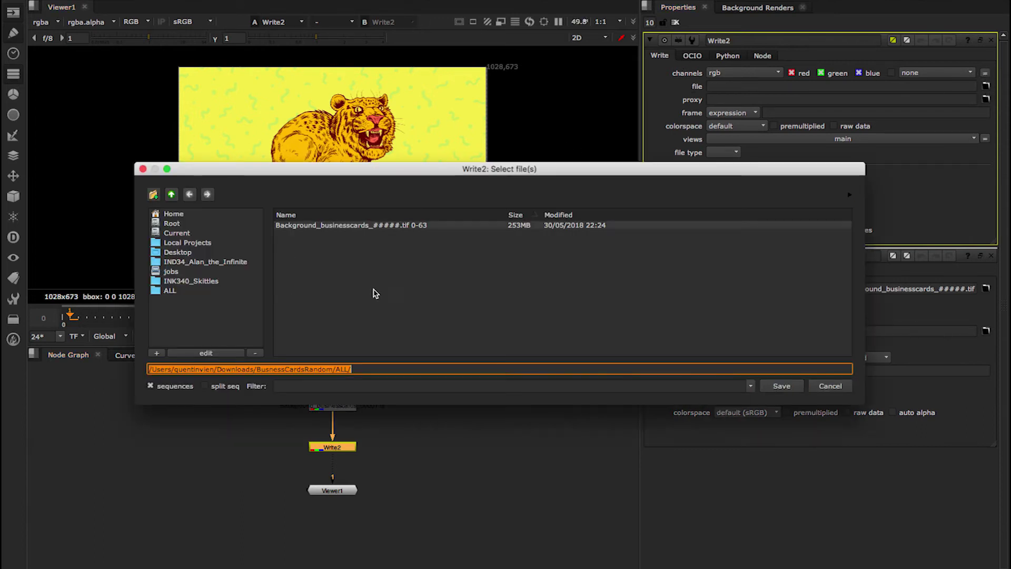
pyautogui.click(338, 225)
pyautogui.click(440, 371)
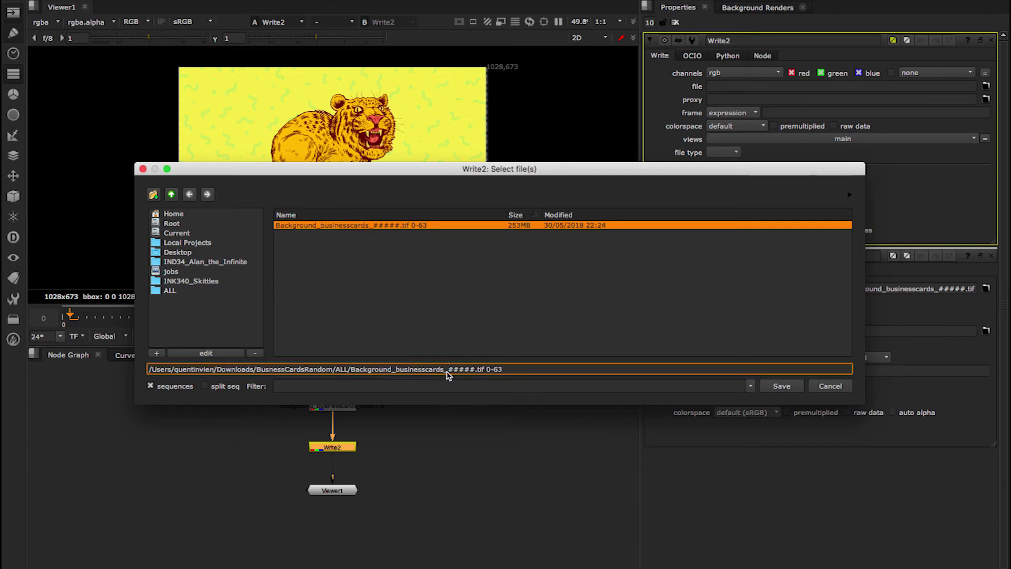
pyautogui.write('_Grade_')
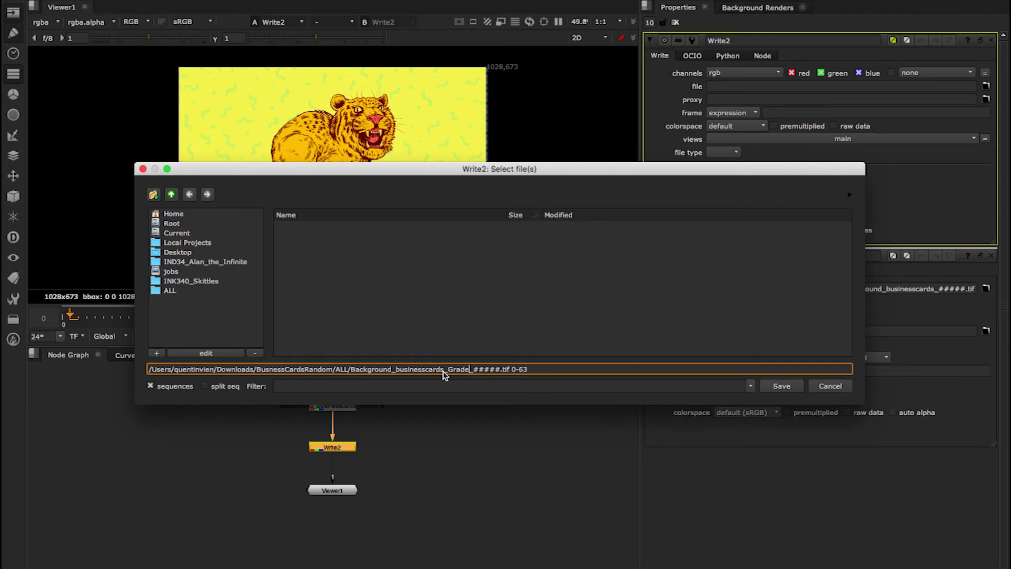
pyautogui.click(778, 386)
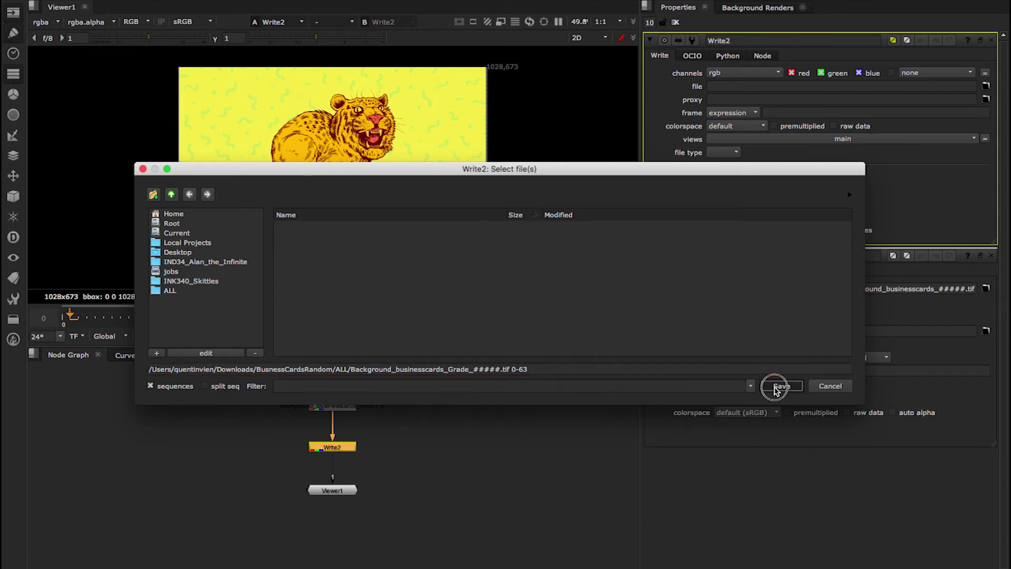
# Add a Grade node and insert it between Read1 and Write2, moving Write2 down to make room
pyautogui.click(428, 459)
pyautogui.press('Tab')
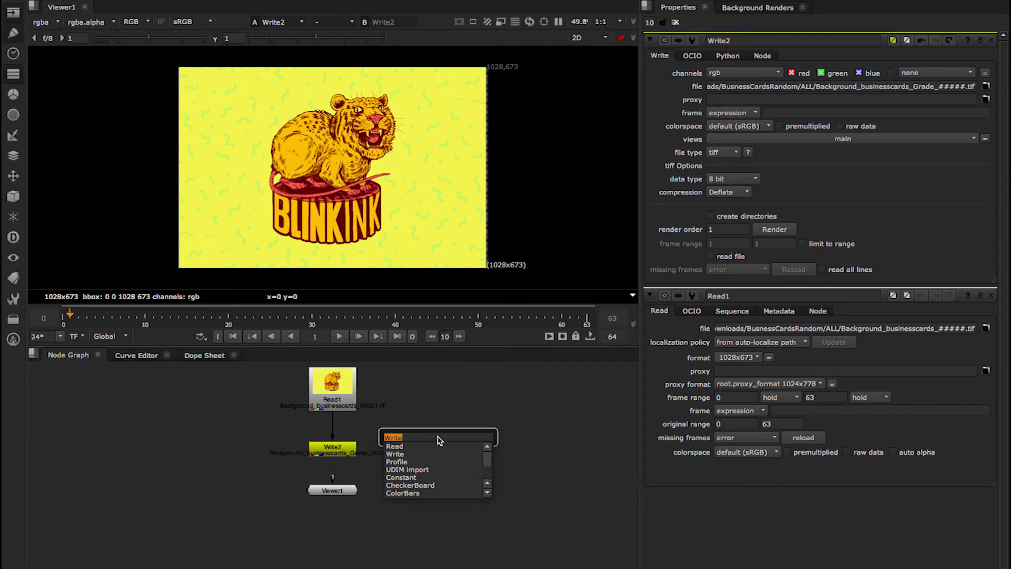
pyautogui.write('gra')
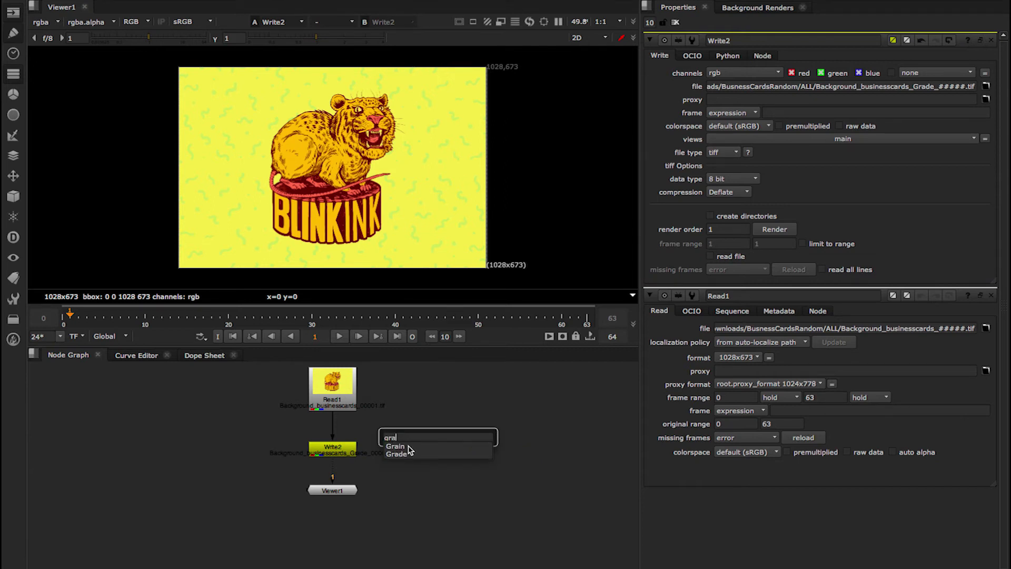
pyautogui.click(408, 453)
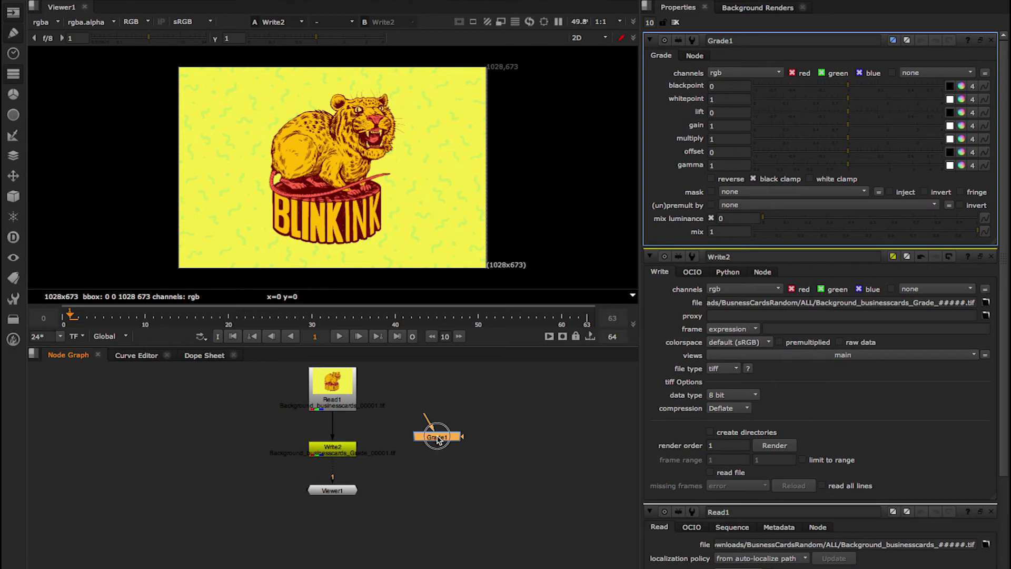
pyautogui.click(421, 428)
pyautogui.moveTo(344, 448); pyautogui.dragTo(345, 460)
pyautogui.moveTo(420, 430); pyautogui.dragTo(348, 435)
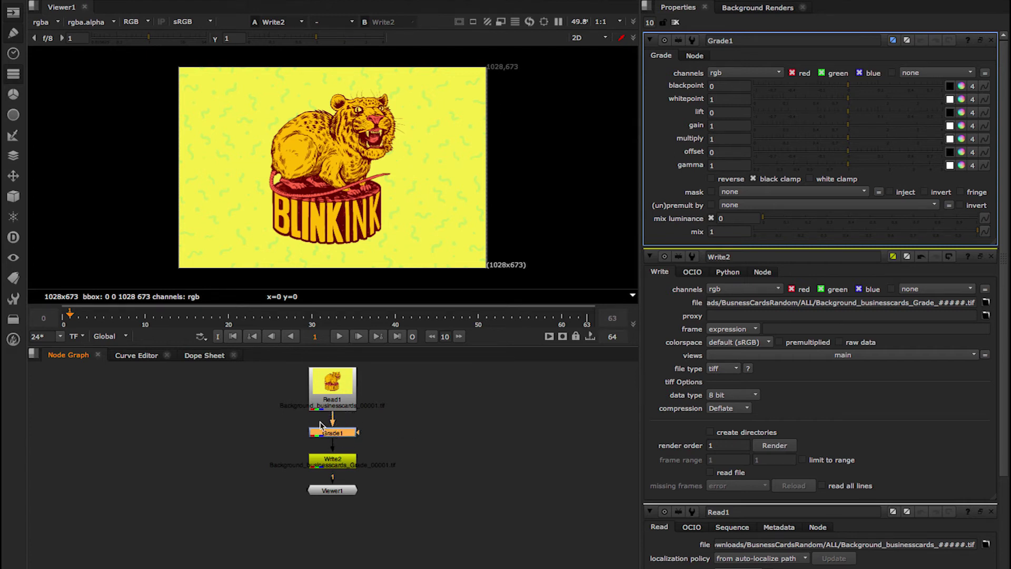
# Delete the Grade node and add a new one directly after Read1, spaced evenly above Write2
pyautogui.click(375, 432)
pyautogui.click(354, 431)
pyautogui.press('Delete')
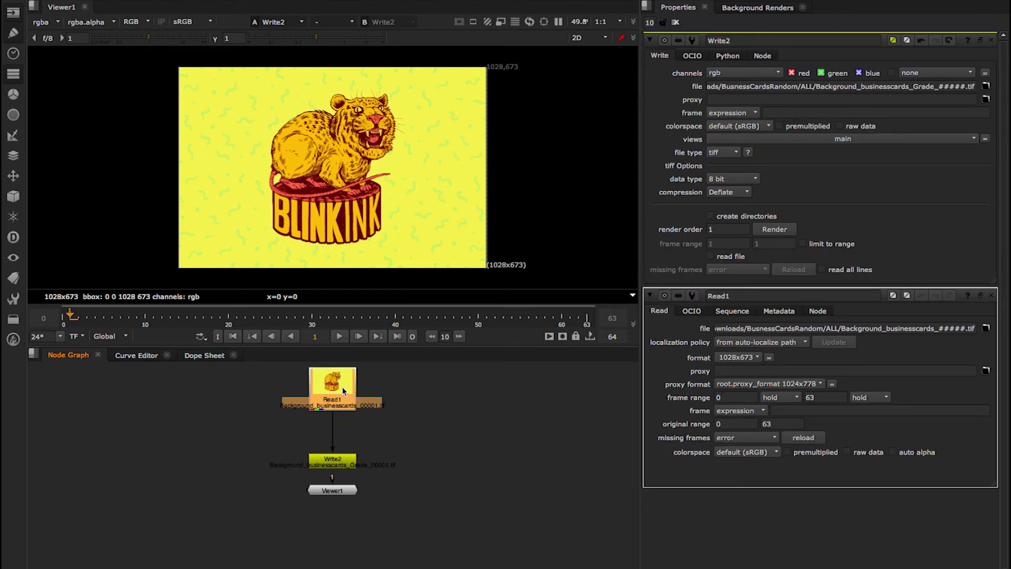
pyautogui.press('Tab')
pyautogui.press('Return')
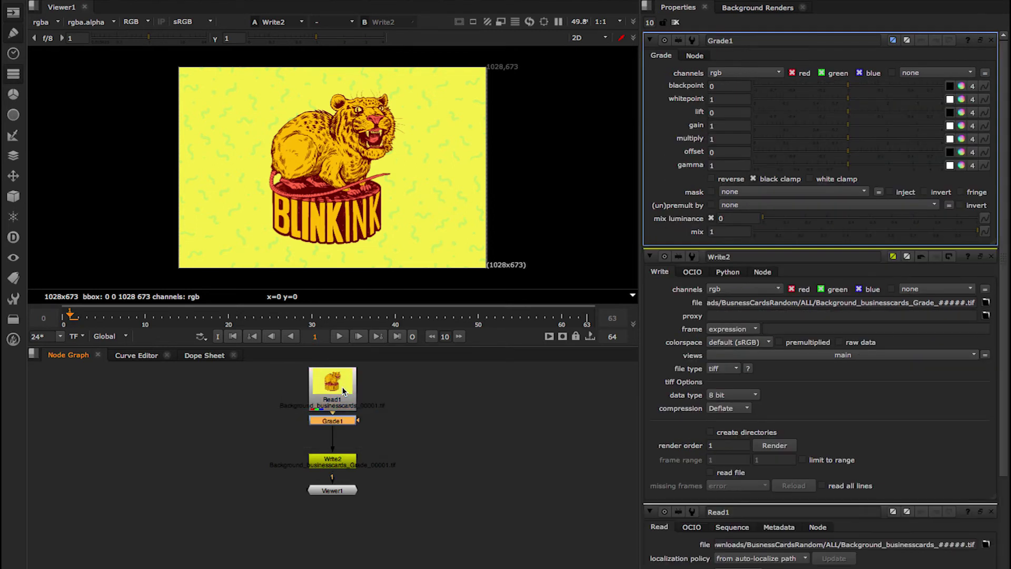
pyautogui.moveTo(352, 425); pyautogui.dragTo(352, 435)
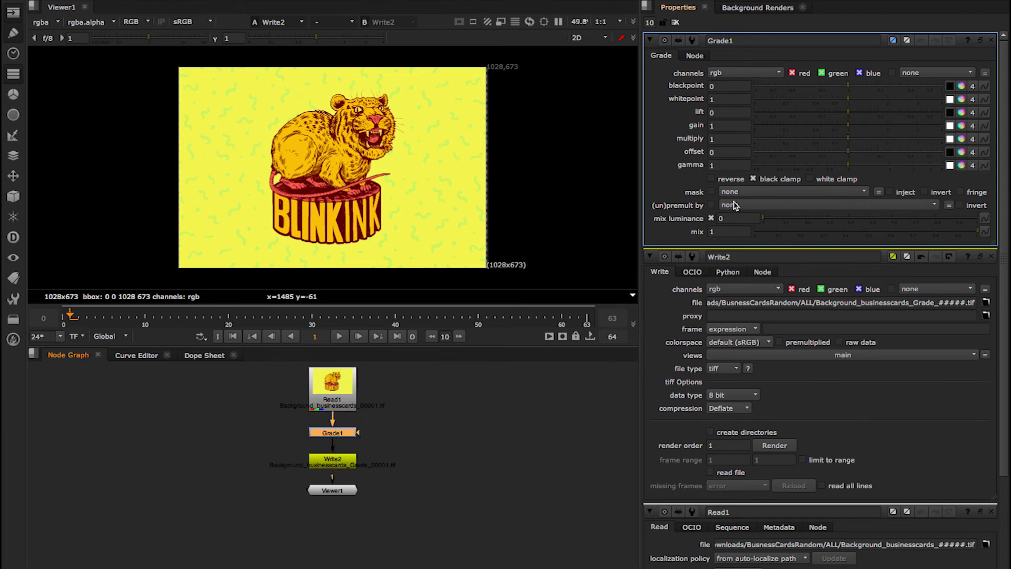
# In Grade1, set gain and multiply to 1.04, and split multiply into channels with red 0.11 and blue 1.98
pyautogui.moveTo(849, 131)
pyautogui.mouseDown()
pyautogui.moveTo(814, 127)
pyautogui.moveTo(910, 134)
pyautogui.moveTo(851, 133)
pyautogui.mouseUp()
pyautogui.moveTo(848, 140)
pyautogui.mouseDown()
pyautogui.moveTo(905, 142)
pyautogui.moveTo(852, 150)
pyautogui.mouseUp()
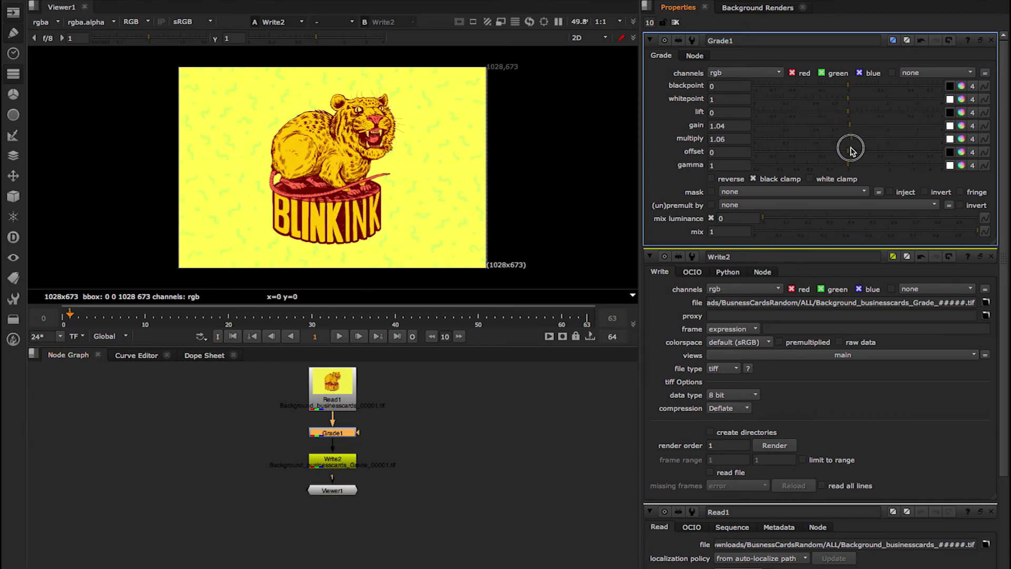
pyautogui.click(962, 139)
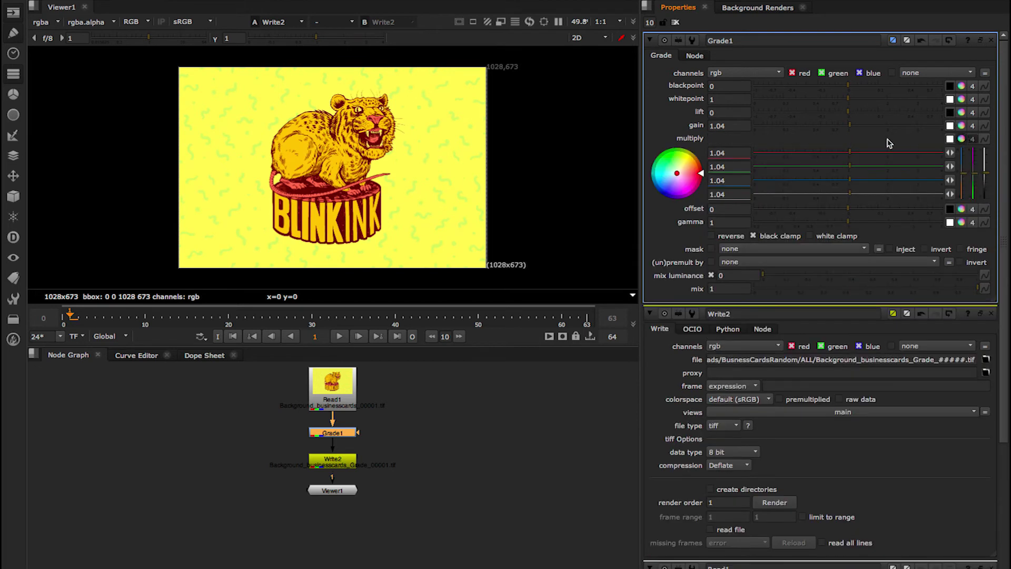
pyautogui.moveTo(846, 153); pyautogui.dragTo(783, 158)
pyautogui.moveTo(853, 181); pyautogui.dragTo(886, 179)
pyautogui.click(419, 478)
# Bring up Write2's properties and look through the Write2, Grade1 and Read1 settings
pyautogui.doubleClick(319, 467)
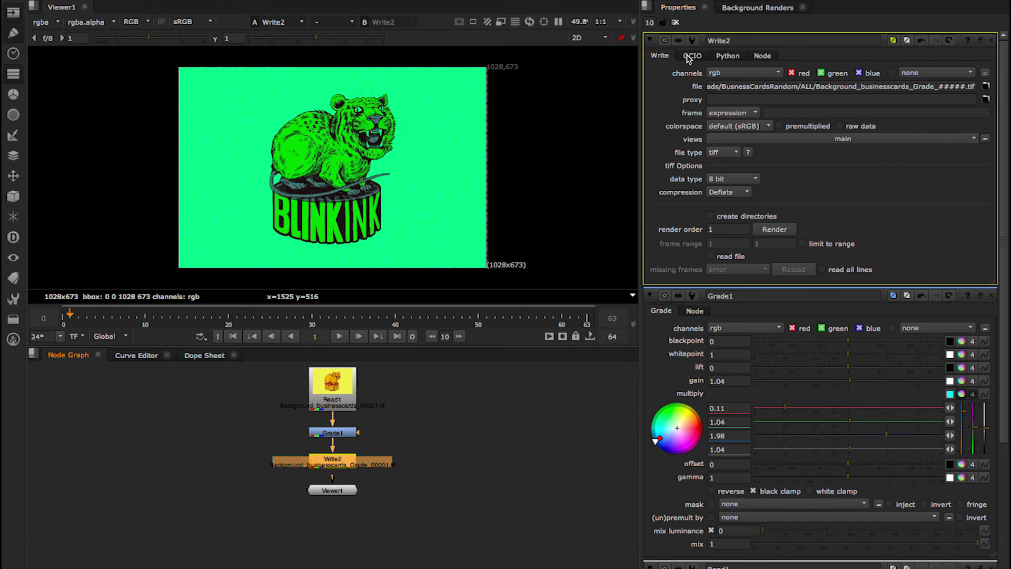
pyautogui.scroll(-5, 755, 179)
pyautogui.scroll(5, 755, 179)
pyautogui.scroll(-5, 820, 285)
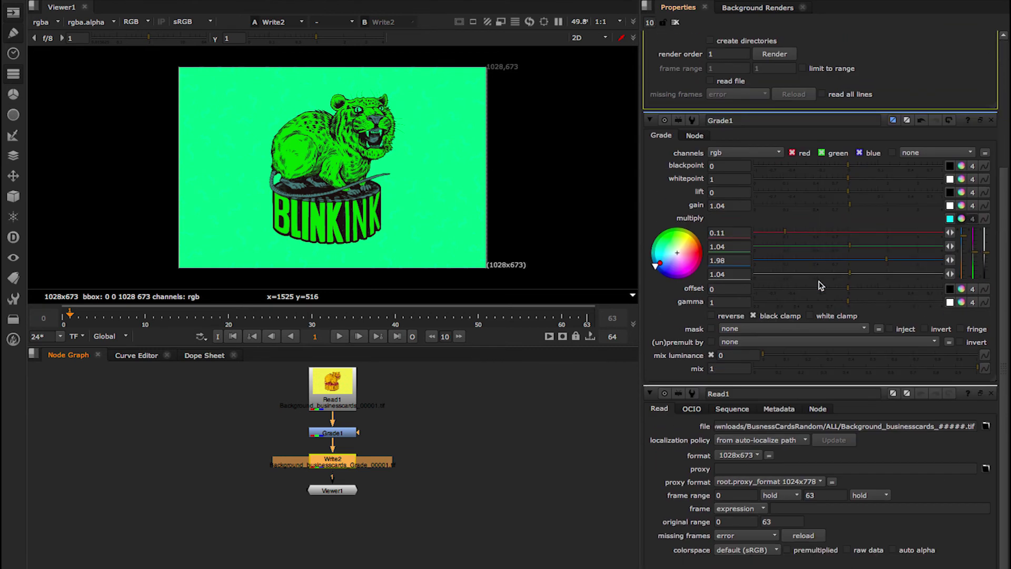
# Close all open node properties and bring up the Grade1, Read1 and Write2 settings again to compare them
pyautogui.scroll(5, 820, 285)
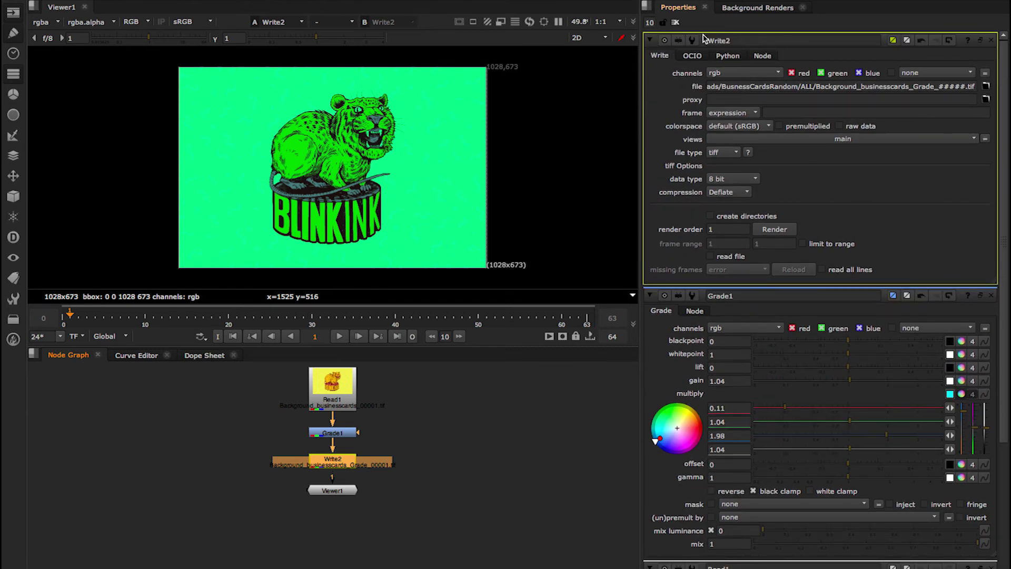
pyautogui.click(676, 24)
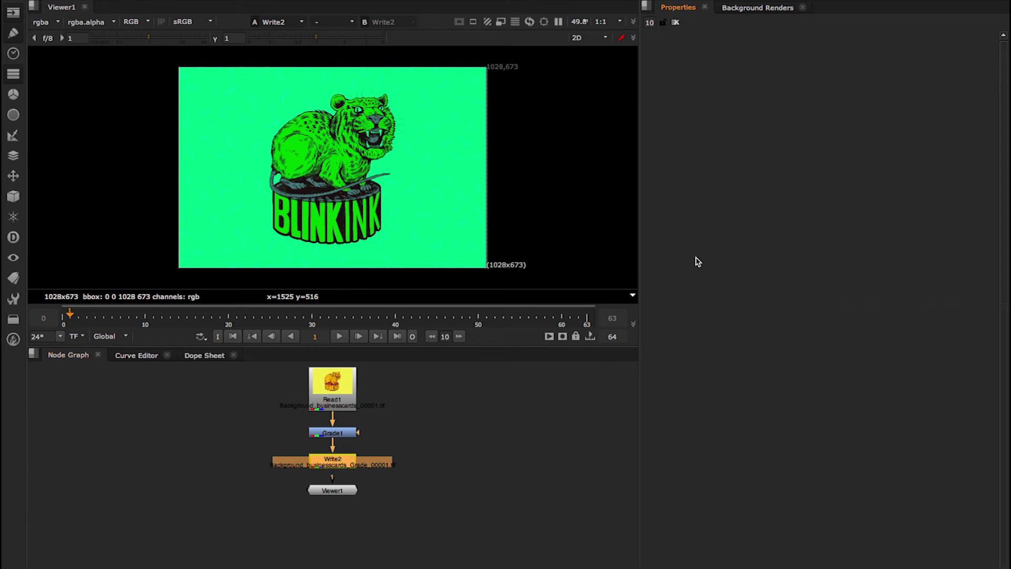
pyautogui.doubleClick(347, 433)
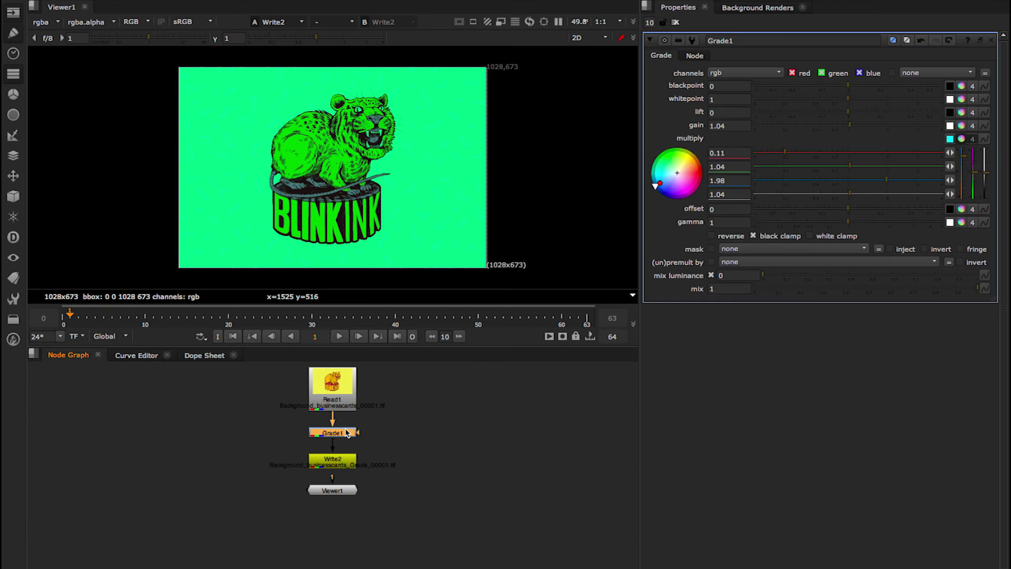
pyautogui.doubleClick(328, 382)
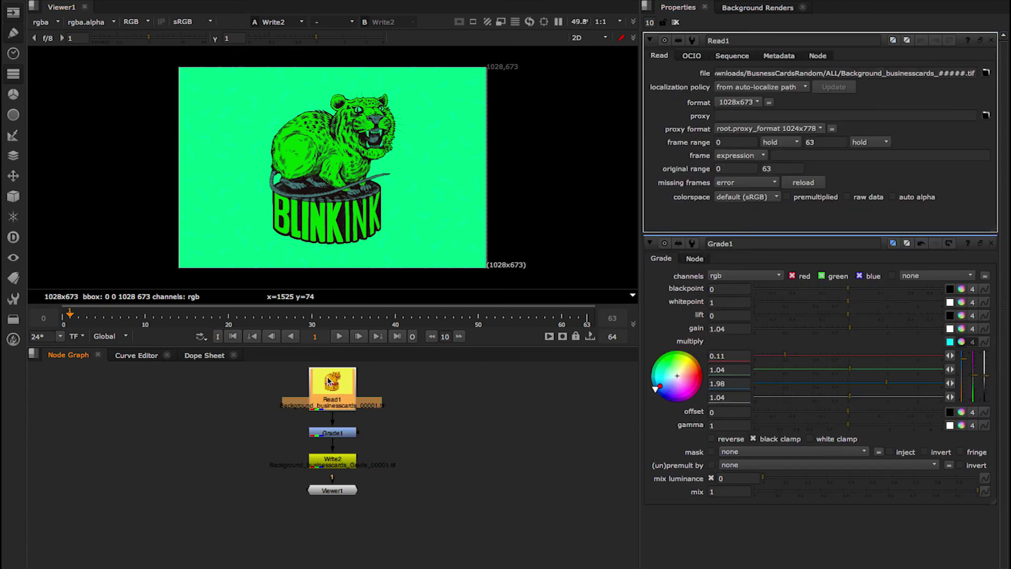
pyautogui.doubleClick(332, 453)
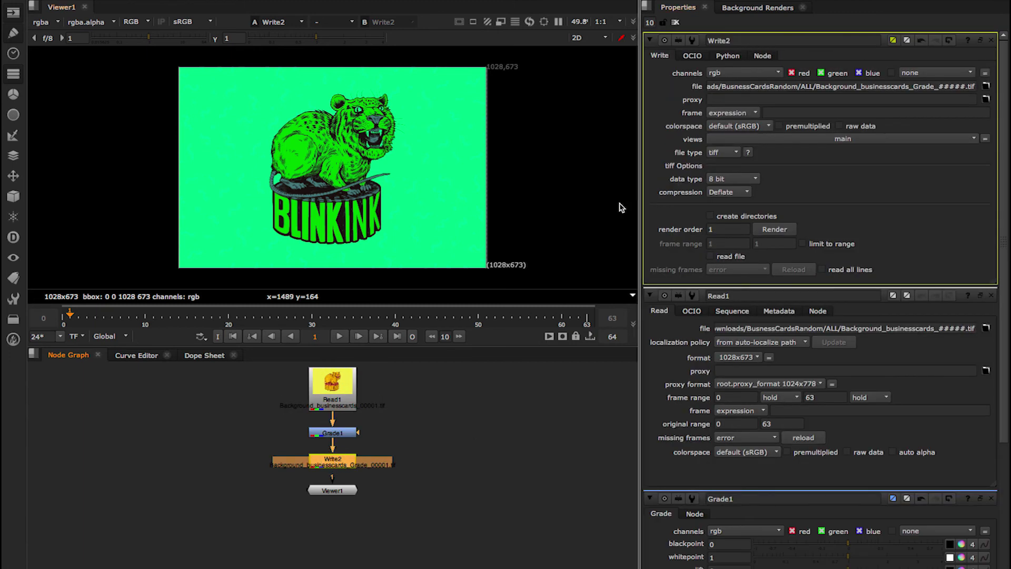
pyautogui.doubleClick(346, 433)
pyautogui.click(341, 388)
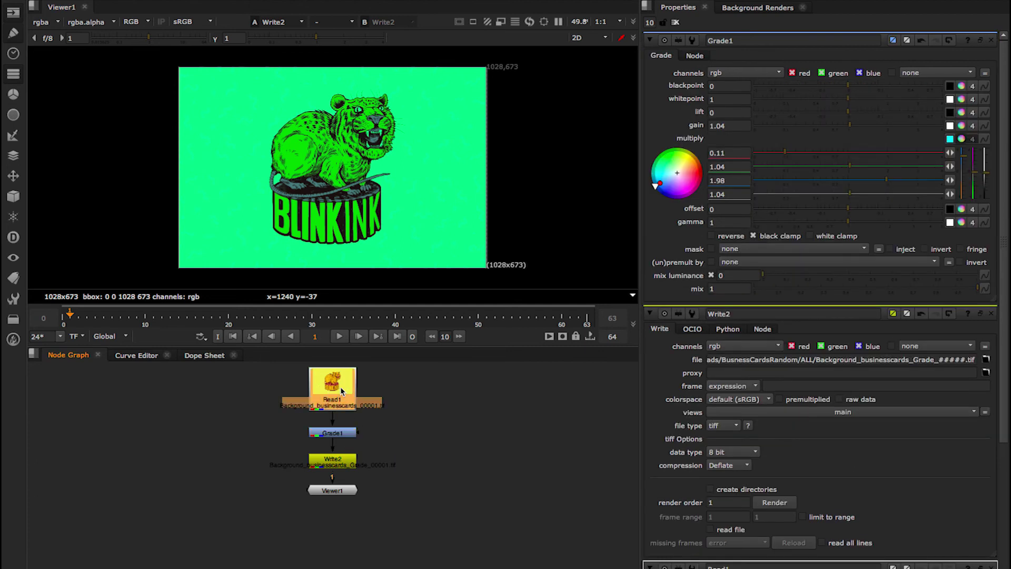
pyautogui.doubleClick(340, 386)
# Render the graded TIFF sequence from Write2 over the input frame range 0-63
pyautogui.doubleClick(345, 466)
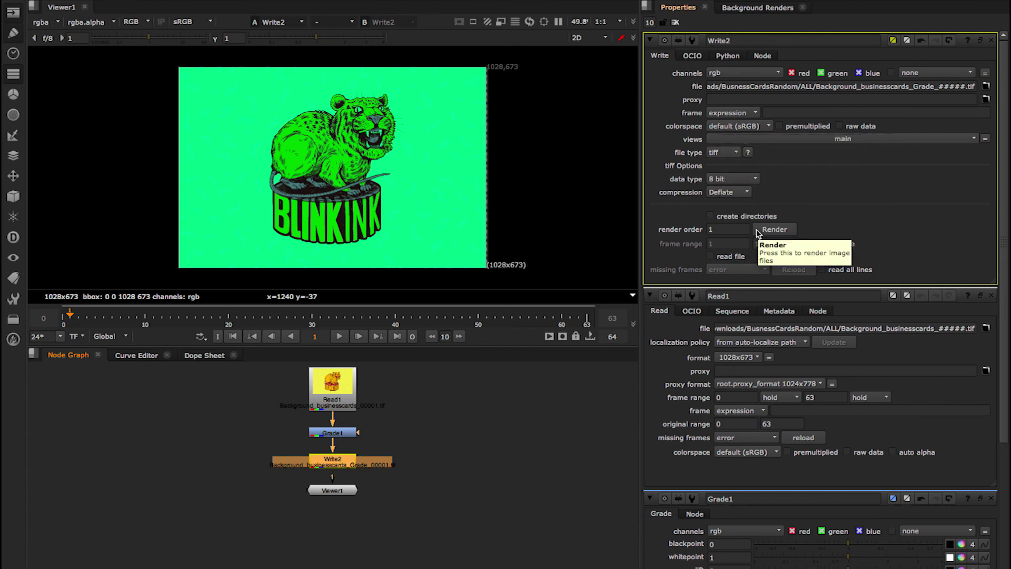
pyautogui.click(791, 231)
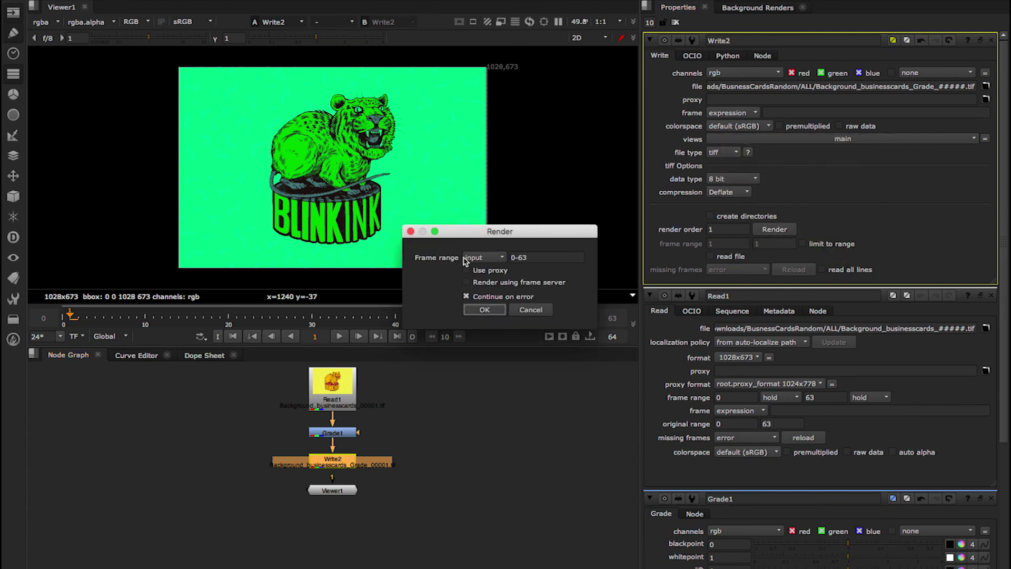
pyautogui.click(522, 258)
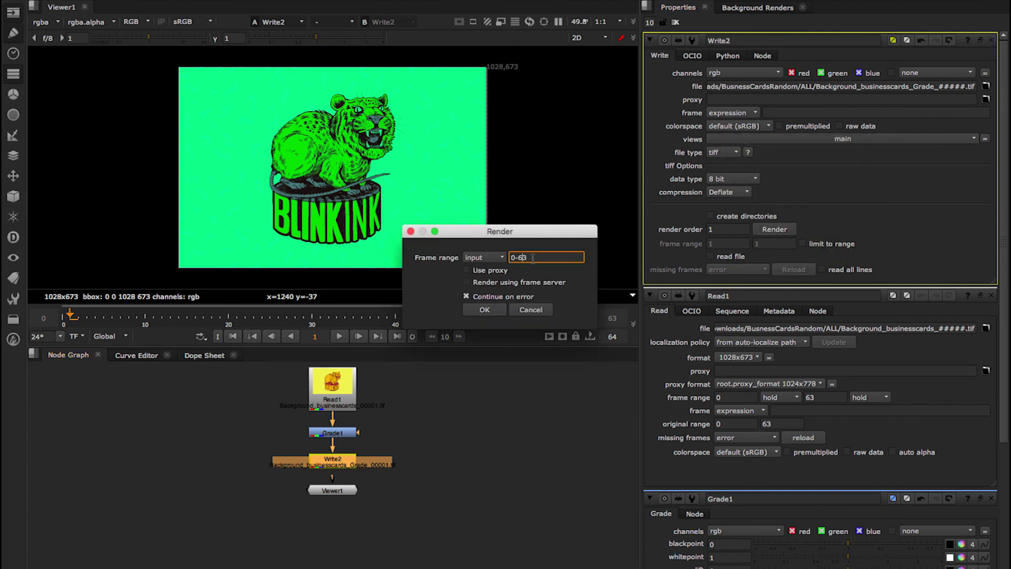
pyautogui.click(484, 310)
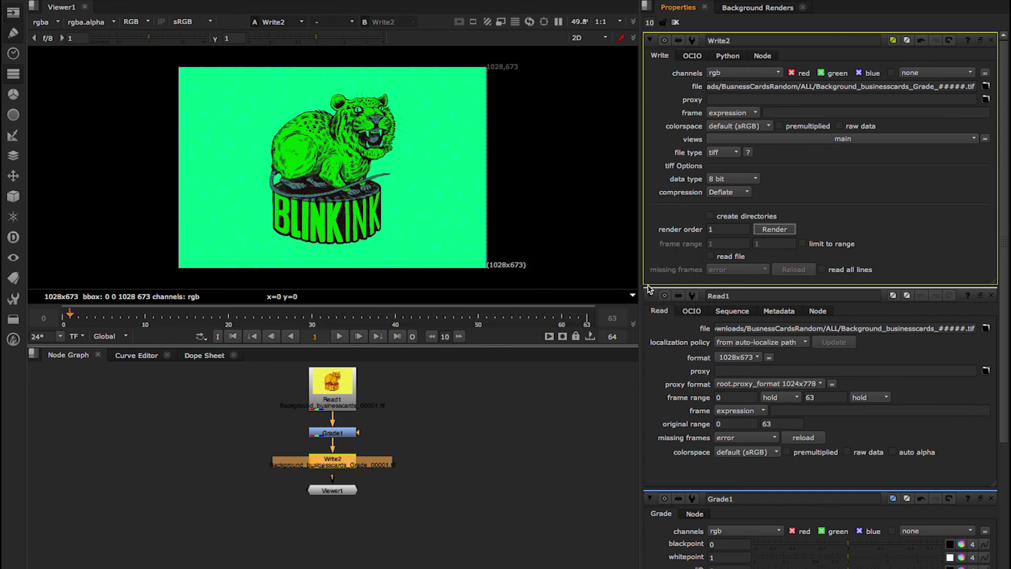
# Add a Read node for the rendered Background_businesscards_Grade_#####.tif sequence, level with Read1, and connect it to Viewer1
pyautogui.click(500, 449)
pyautogui.press('r')
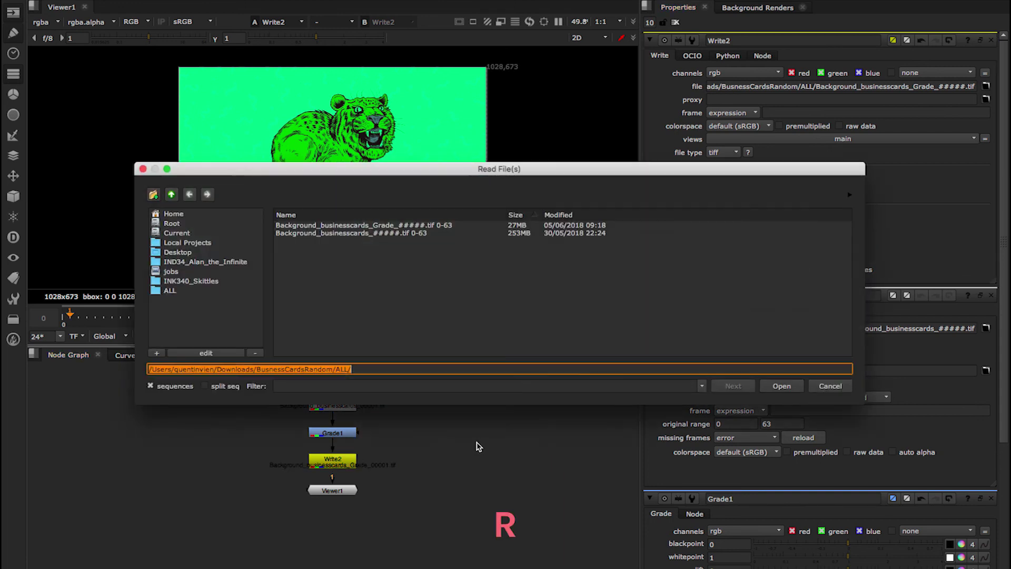
pyautogui.click(400, 232)
pyautogui.click(780, 387)
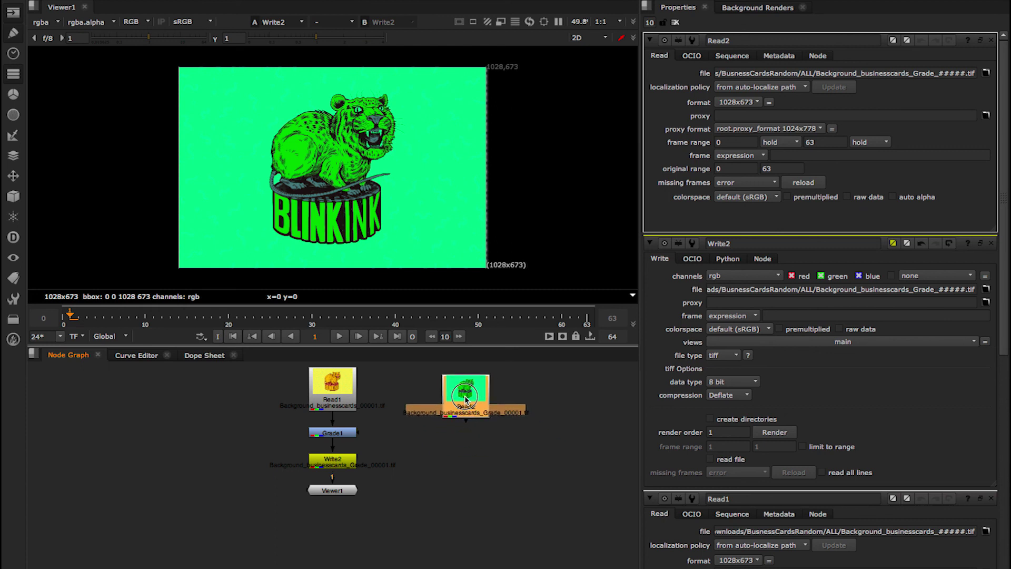
pyautogui.moveTo(454, 390); pyautogui.dragTo(457, 390)
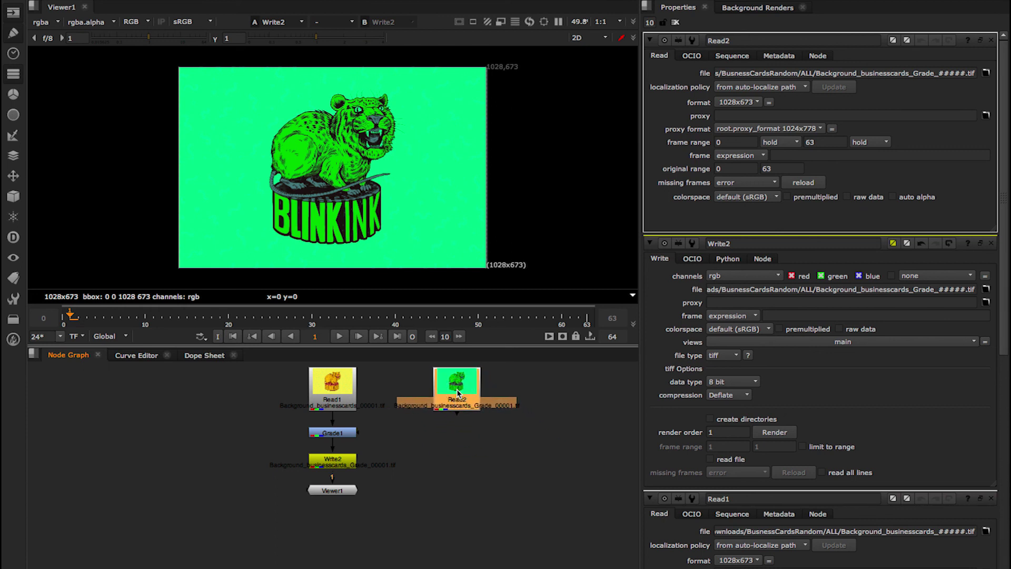
pyautogui.press('1')
pyautogui.click(432, 508)
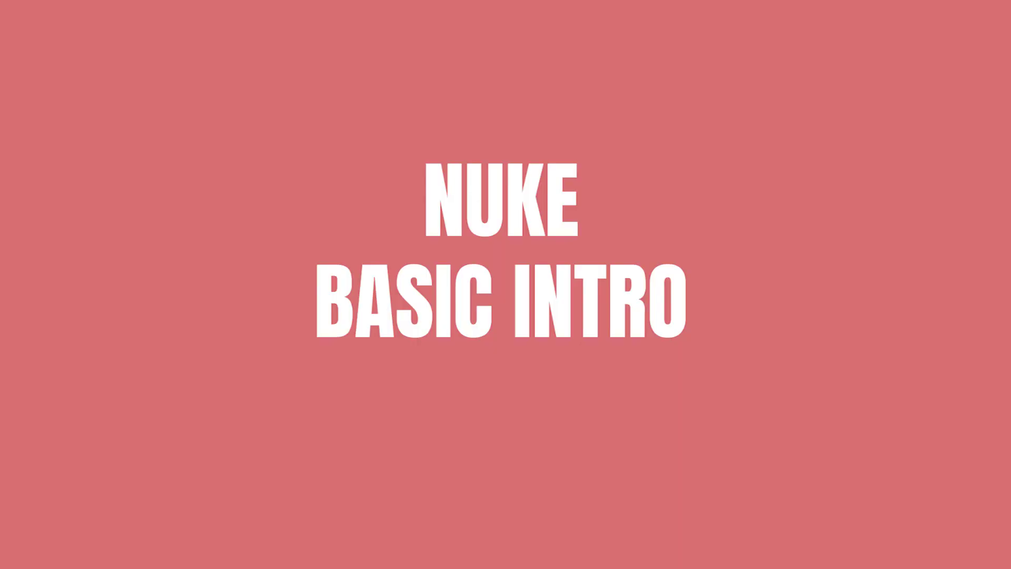